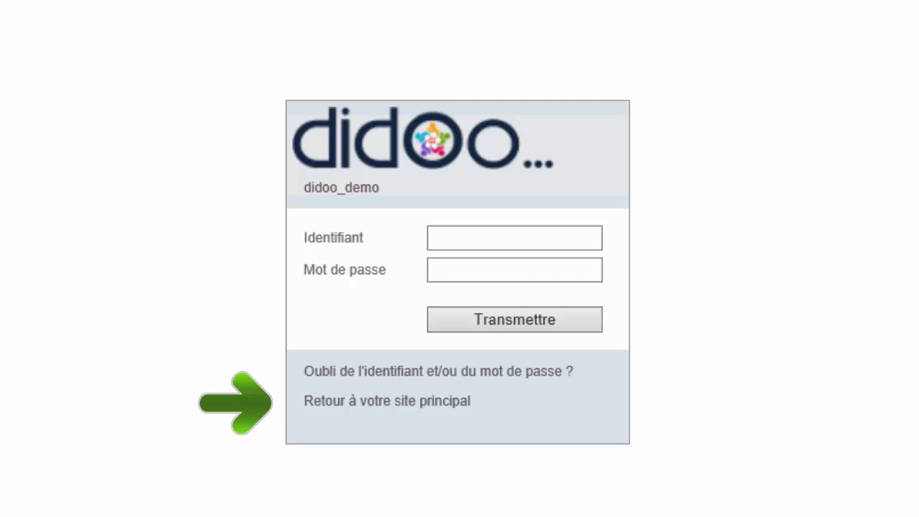
# Step: Sign in to the didoo_demo site with the demo login and its password
pyautogui.click(457, 238)
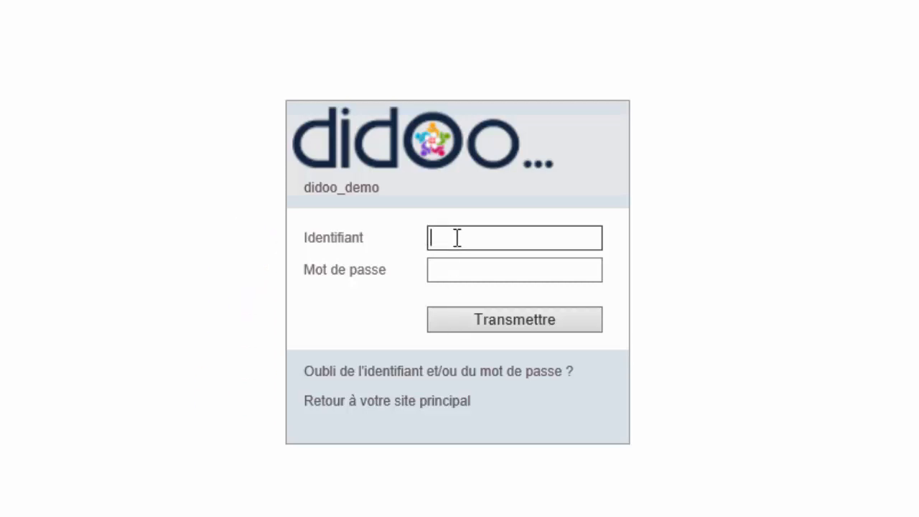
pyautogui.write('didoo')
pyautogui.click(456, 265)
pyautogui.write('didoo')
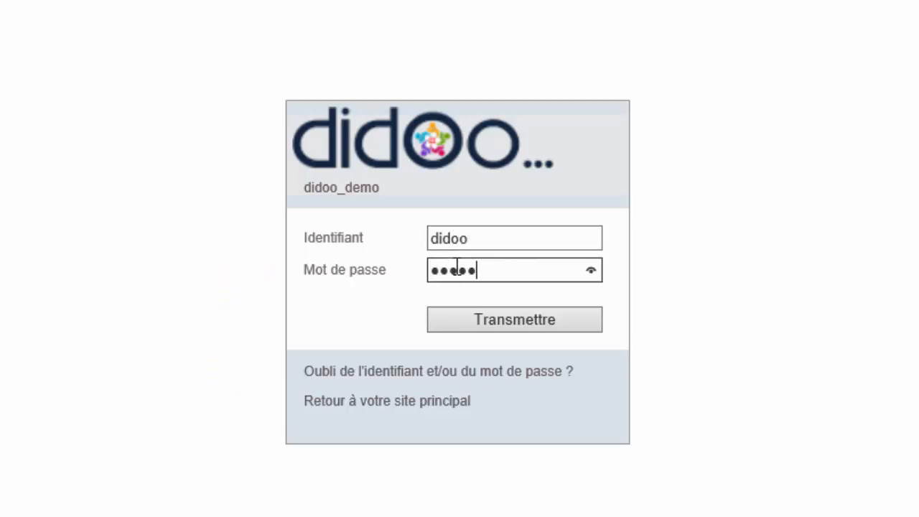
pyautogui.click(458, 322)
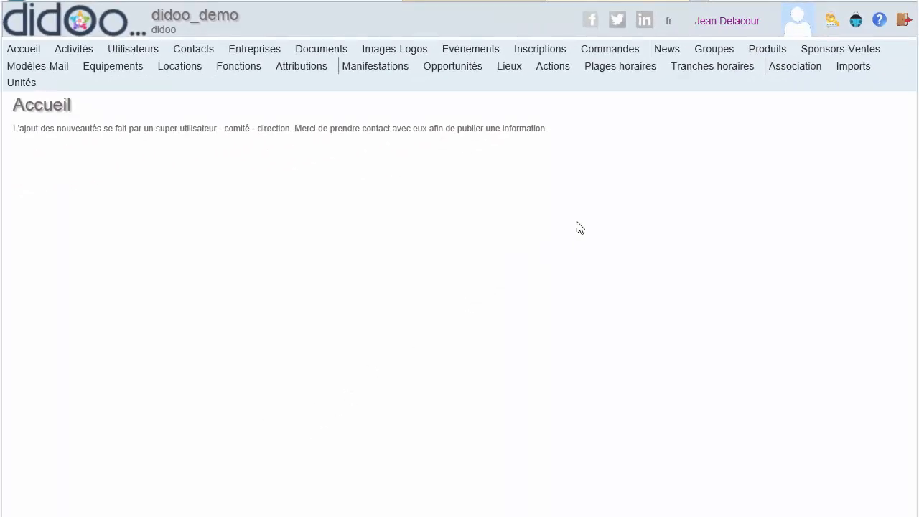
# Step: In the password change form, enter the current password and the new password twice
pyautogui.click(832, 23)
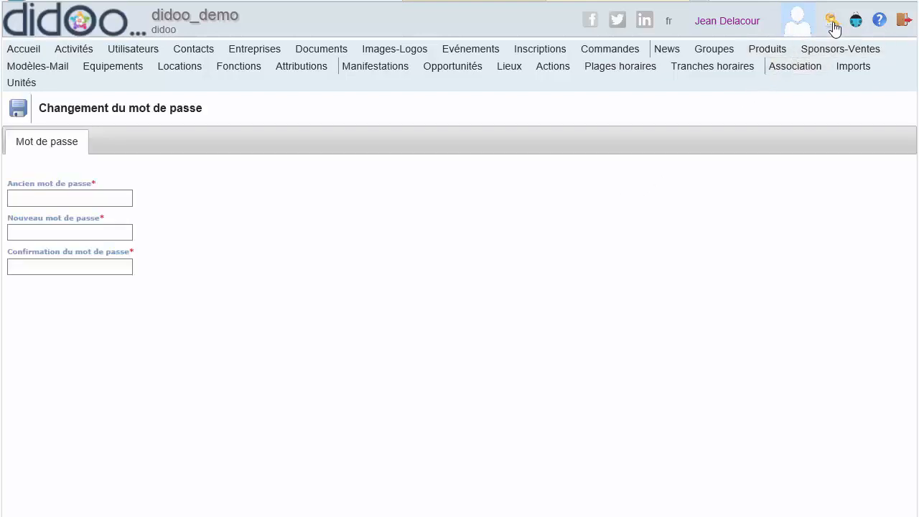
pyautogui.click(82, 199)
pyautogui.write('d')
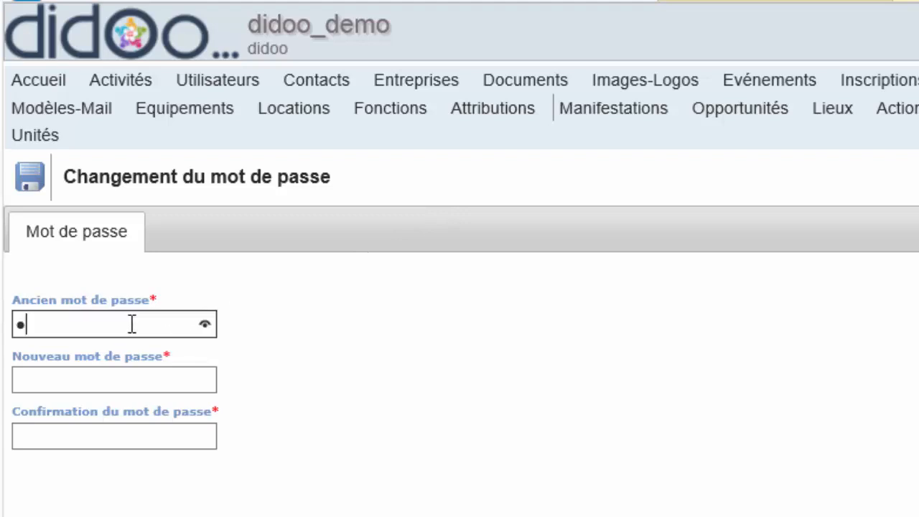
pyautogui.write('idoo')
pyautogui.click(66, 379)
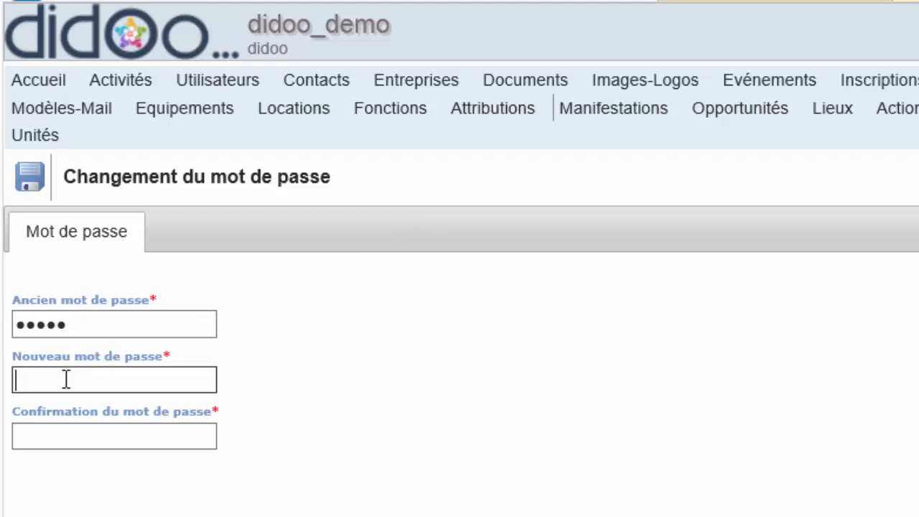
pyautogui.write('didoo1')
pyautogui.click(54, 435)
pyautogui.write('d')
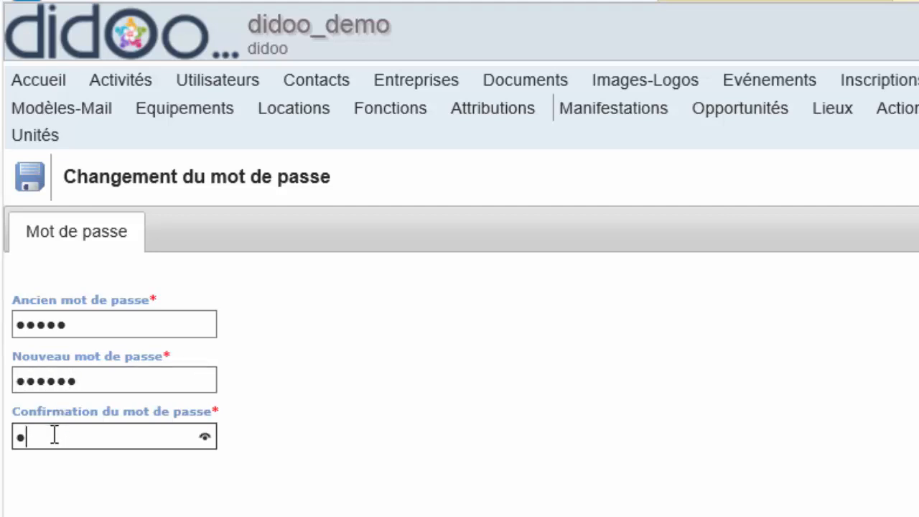
pyautogui.write('idoo1')
# Step: Save the new password and read the 'didoo - Changement de mot de passe' email in Webmail
pyautogui.click(32, 187)
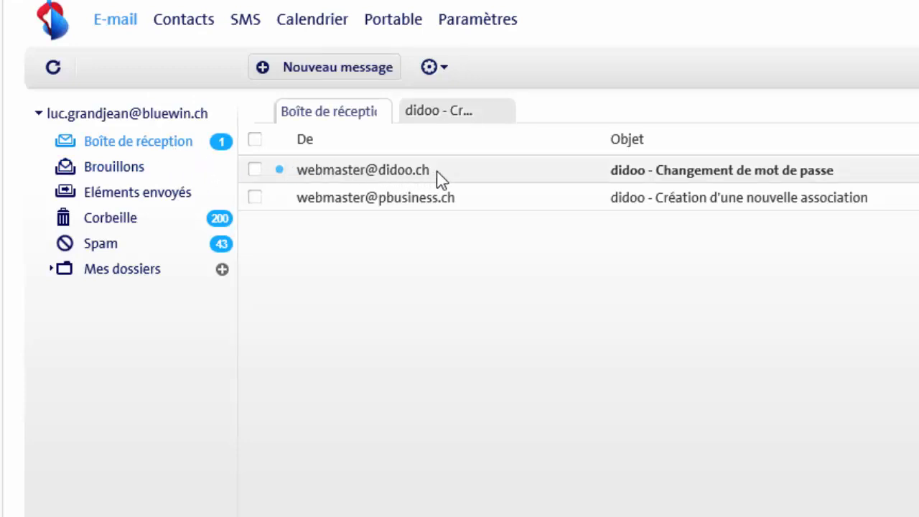
pyautogui.click(437, 170)
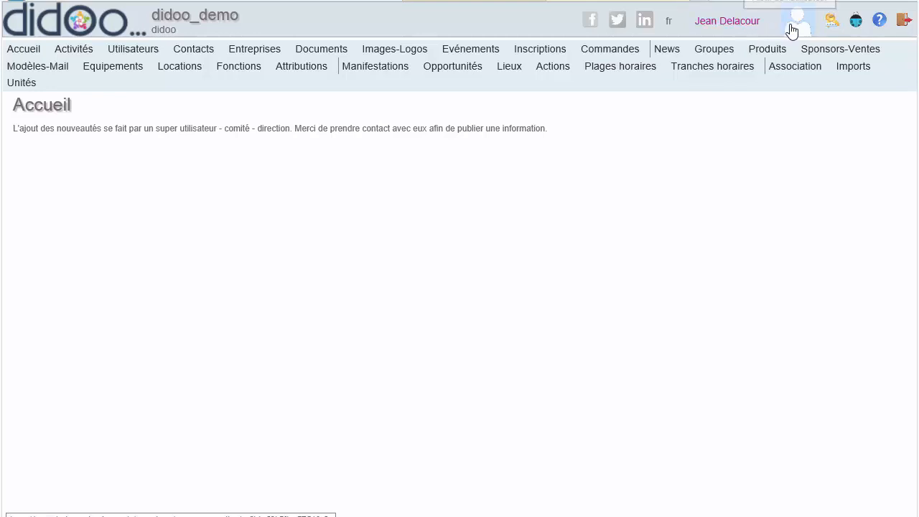
# Step: In your own user profile, set NPA to 1234 and Localité to Didooville
pyautogui.click(744, 26)
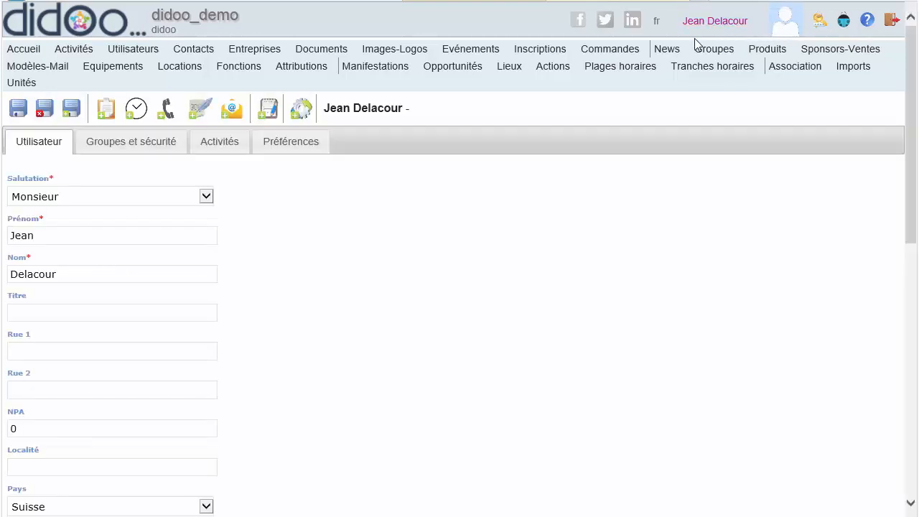
pyautogui.click(26, 428)
pyautogui.write('1234')
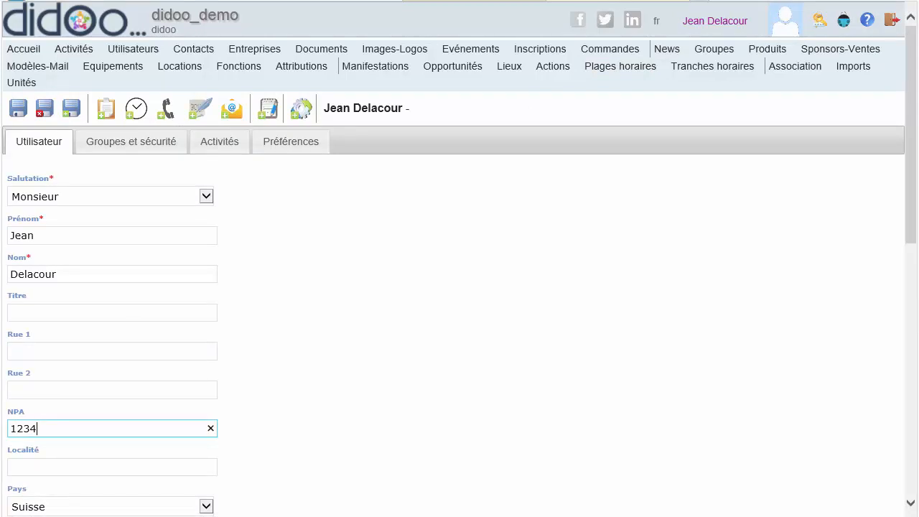
pyautogui.press('Tab')
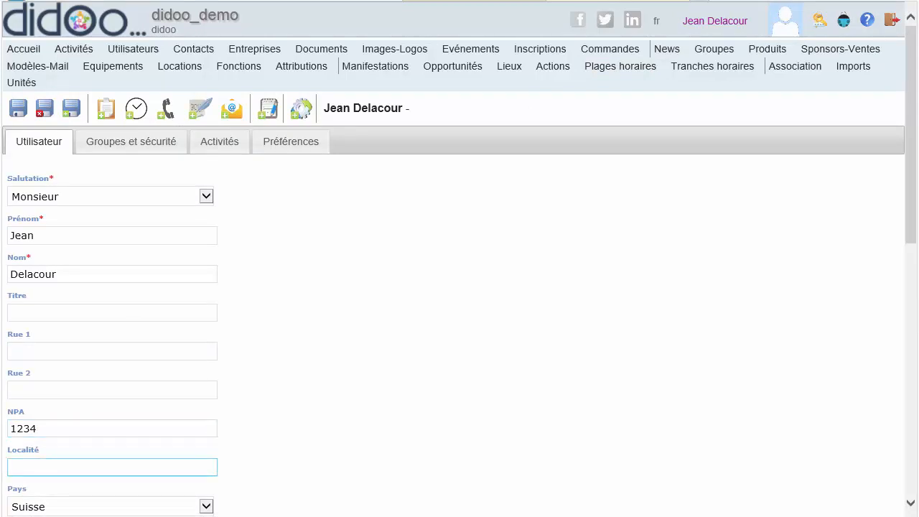
pyautogui.write('Didooville')
pyautogui.scroll(-8, 249, 446)
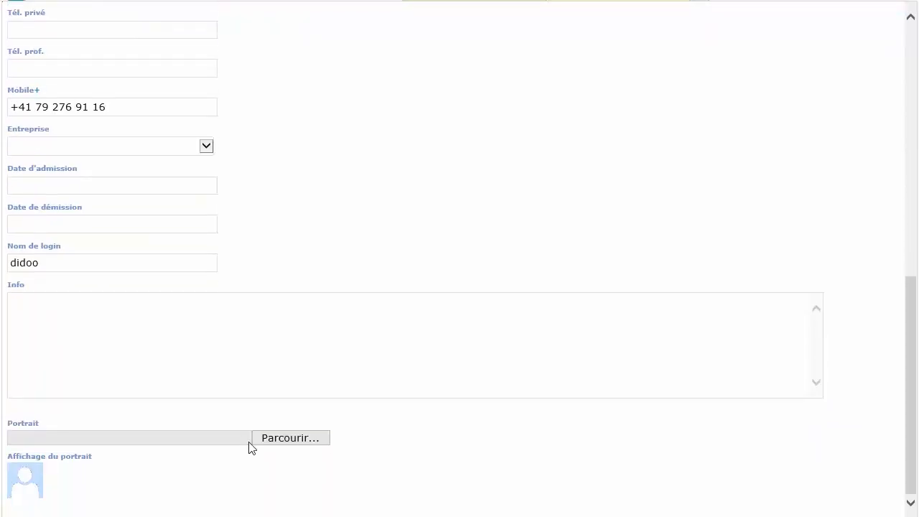
# Step: Browse for minion.jpg and select it as the profile's portrait image
pyautogui.click(285, 439)
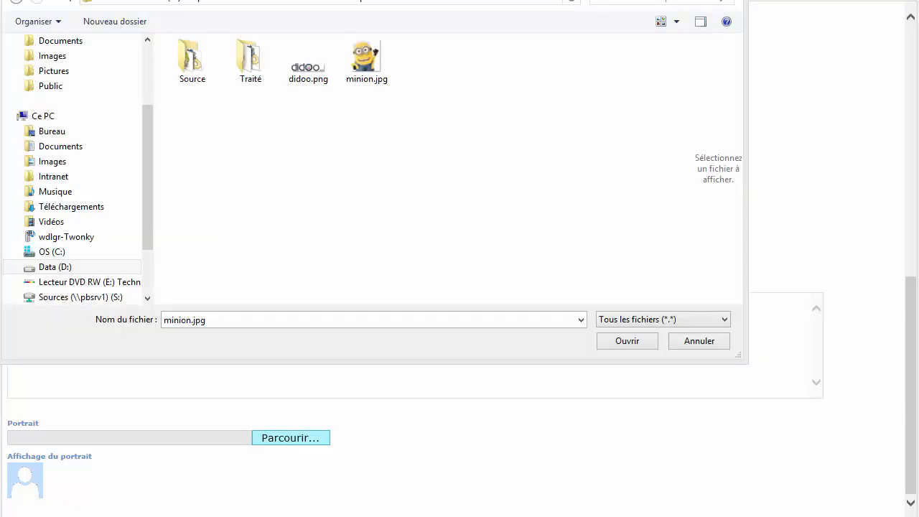
pyautogui.click(367, 63)
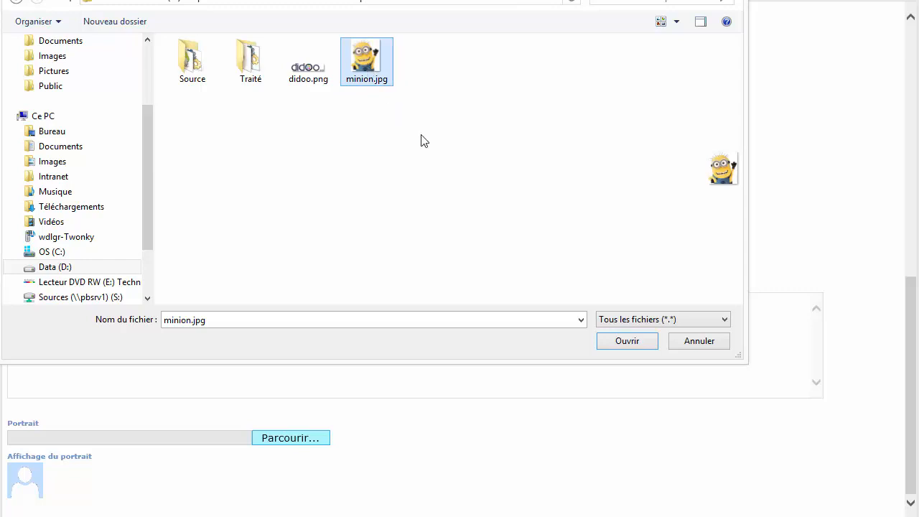
pyautogui.click(628, 342)
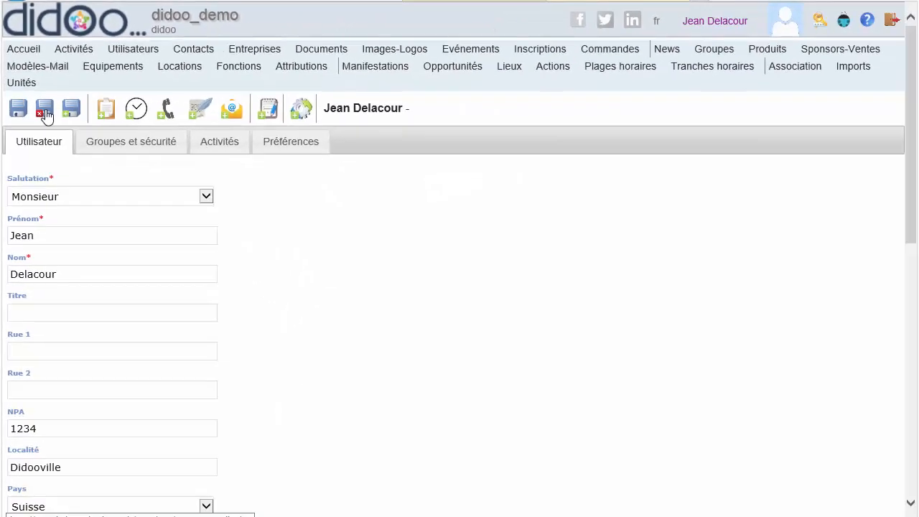
# Step: Save and close the user profile to return to the user list
pyautogui.click(44, 111)
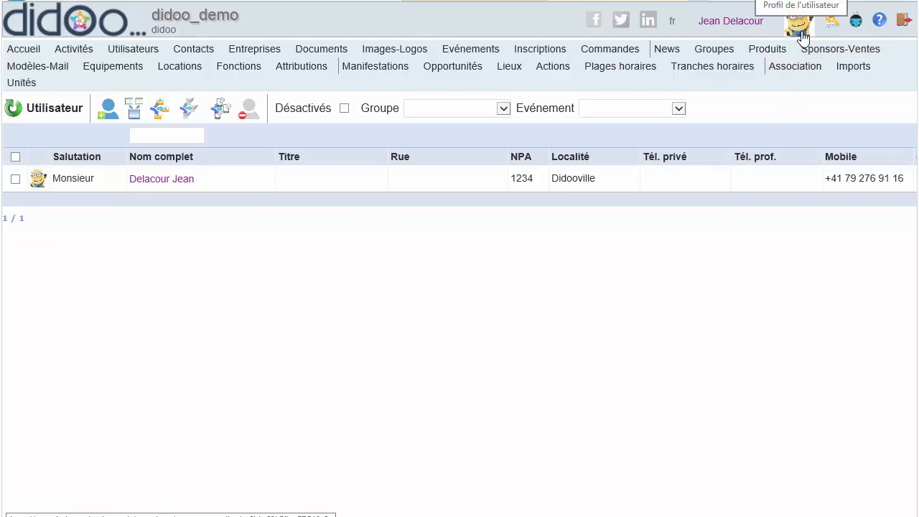
# Step: Open the Association settings and enter NPA 1234 and Localité Didooville
pyautogui.click(794, 66)
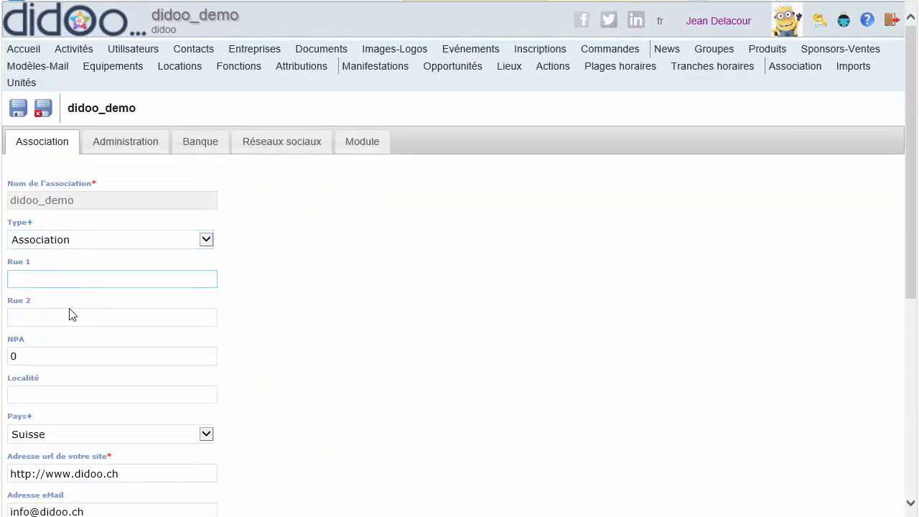
pyautogui.doubleClick(32, 356)
pyautogui.write('1234')
pyautogui.click(33, 394)
pyautogui.write('Didoov')
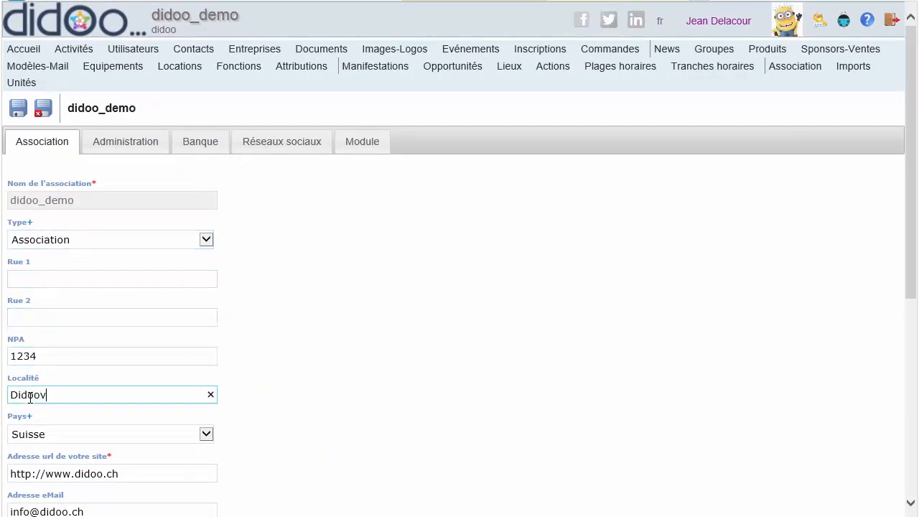
pyautogui.write('ille')
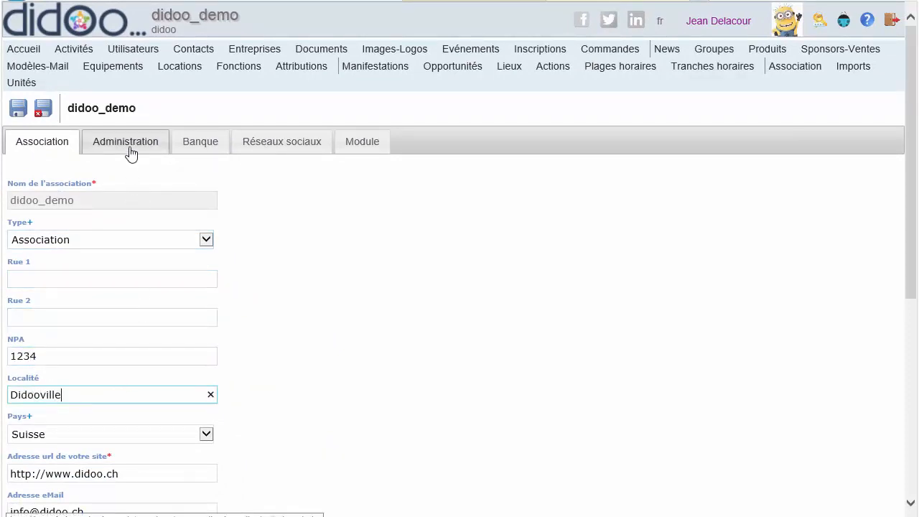
# Step: Look through the Administration, Banque, Réseaux sociaux and Module tabs, then save and close the association
pyautogui.click(130, 143)
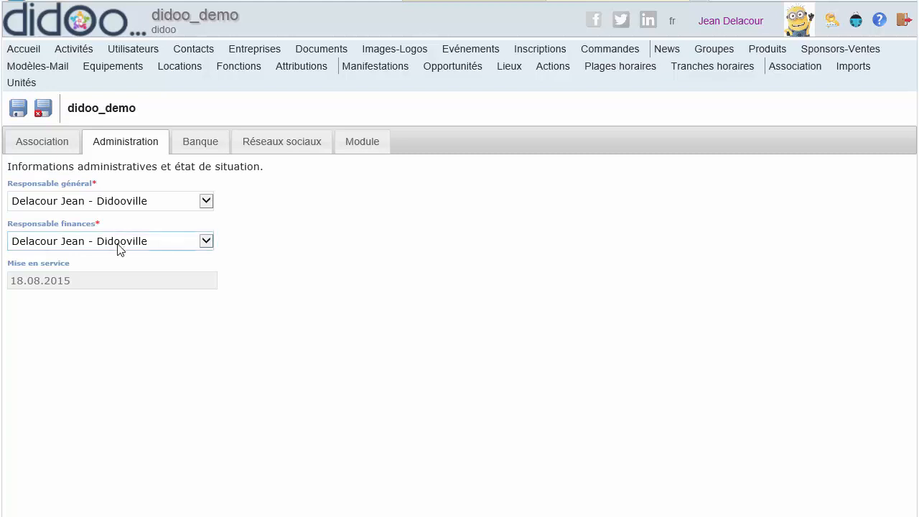
pyautogui.click(204, 148)
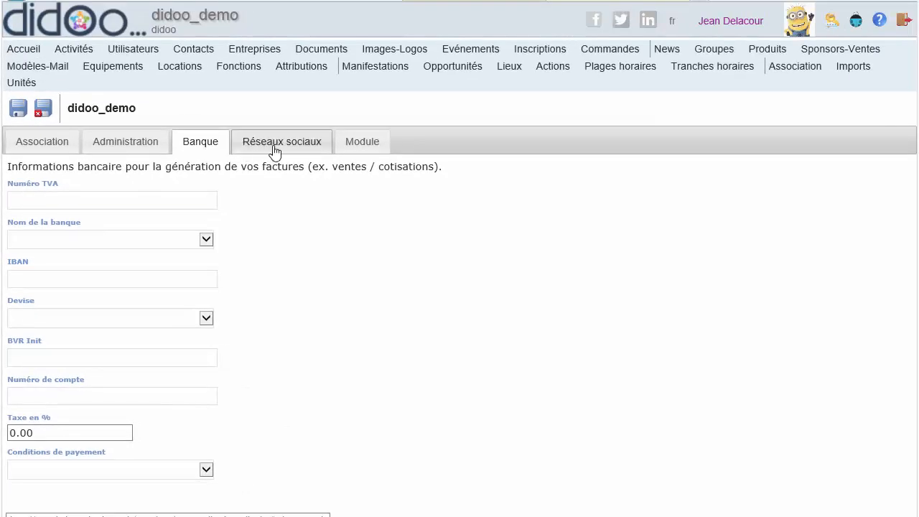
pyautogui.click(279, 151)
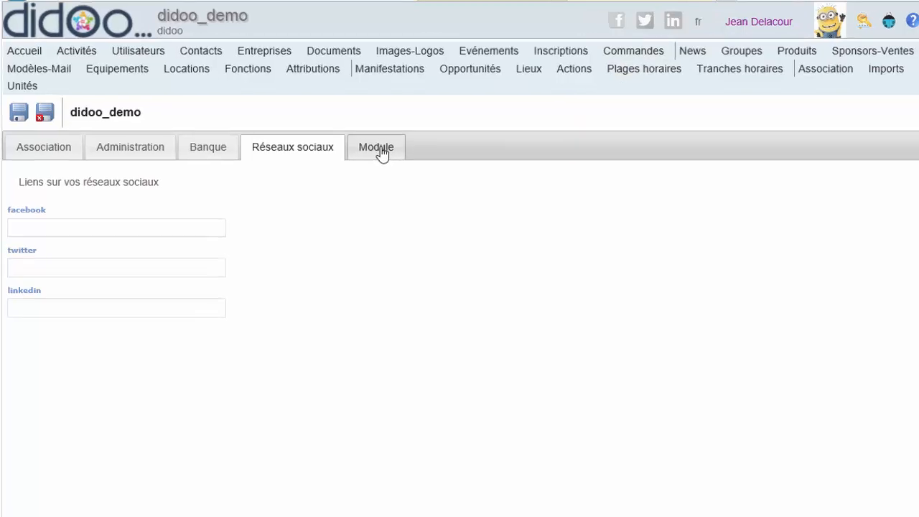
pyautogui.click(367, 147)
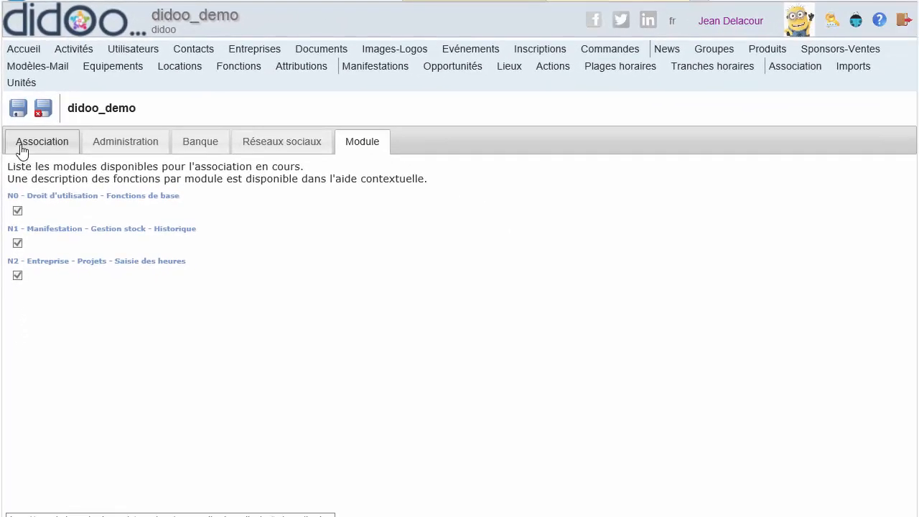
pyautogui.click(42, 109)
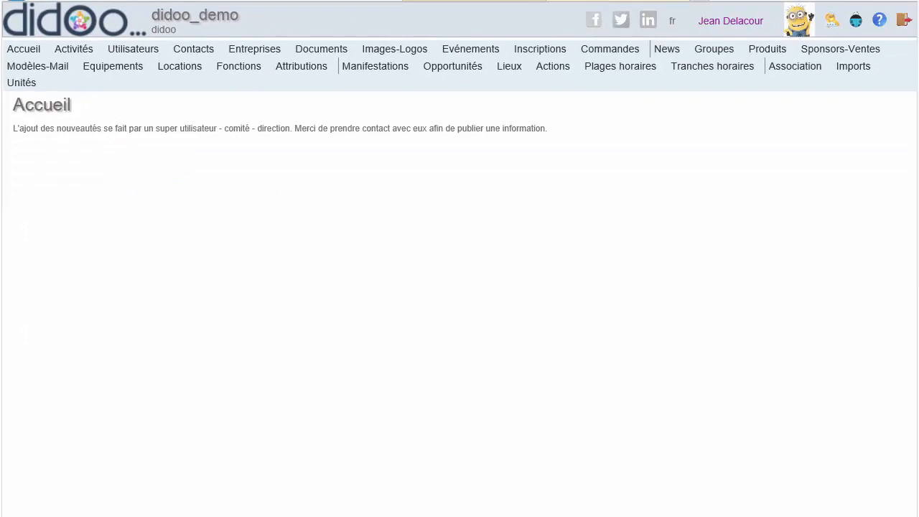